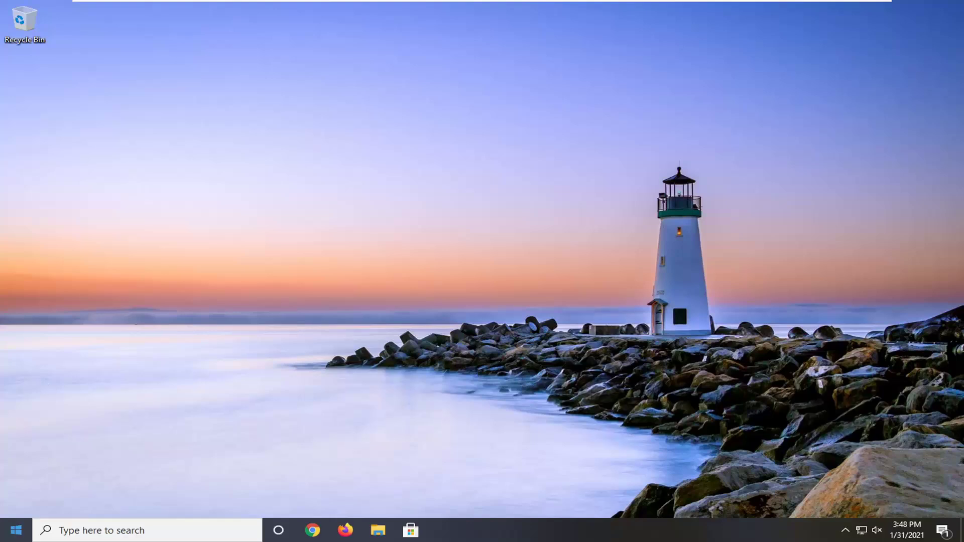
- Turn on Minimal Safe boot in msconfig's Boot tab, apply it, and restart into Safe Mode
left_click(3, 535)
type("msconfig")
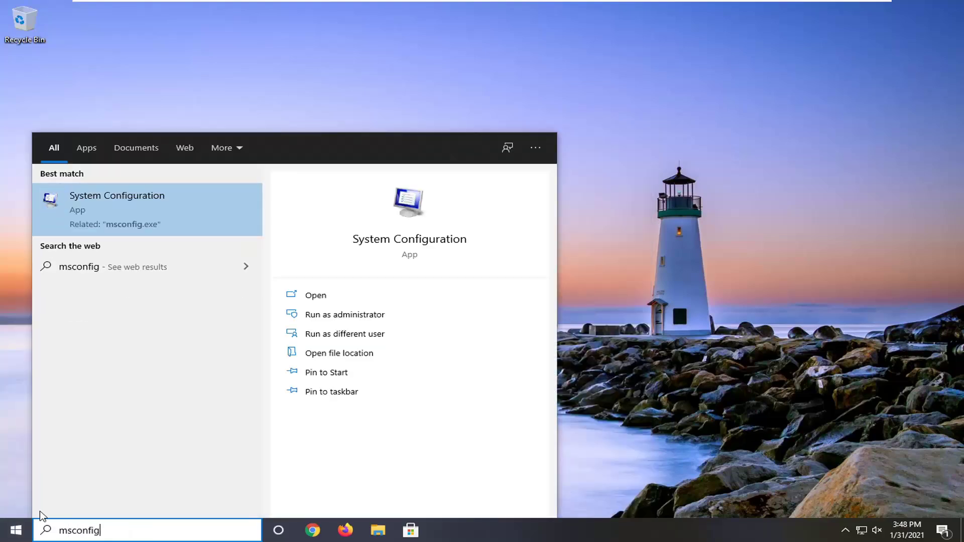
left_click(128, 201)
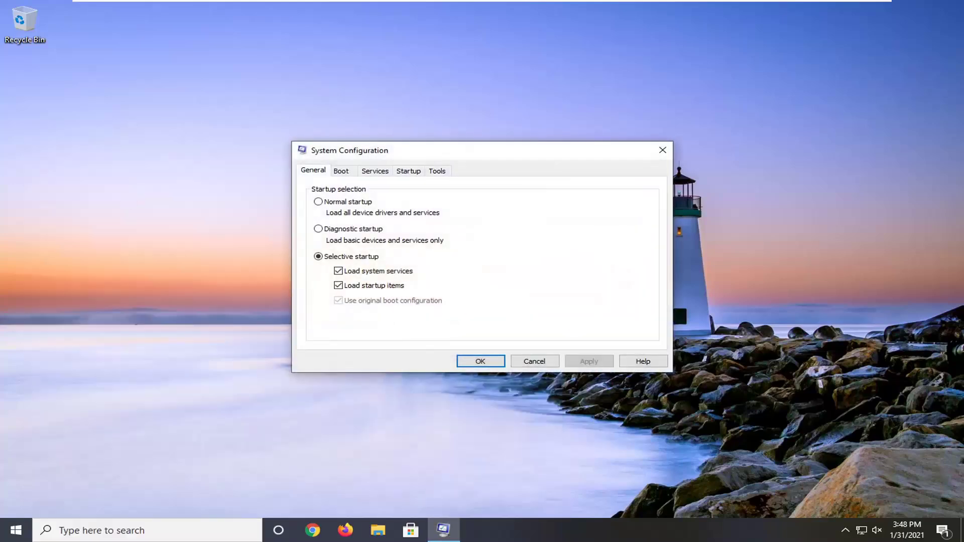
left_click(341, 171)
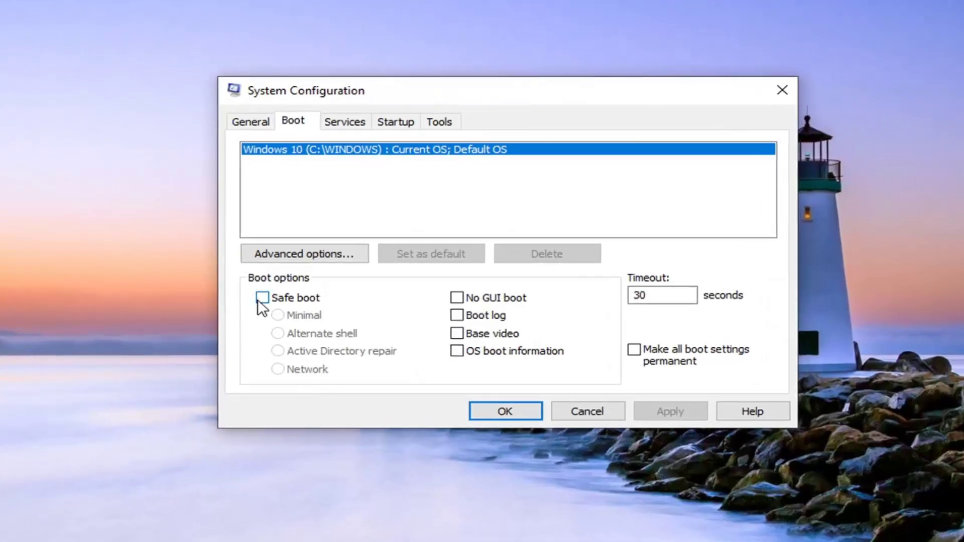
left_click(262, 299)
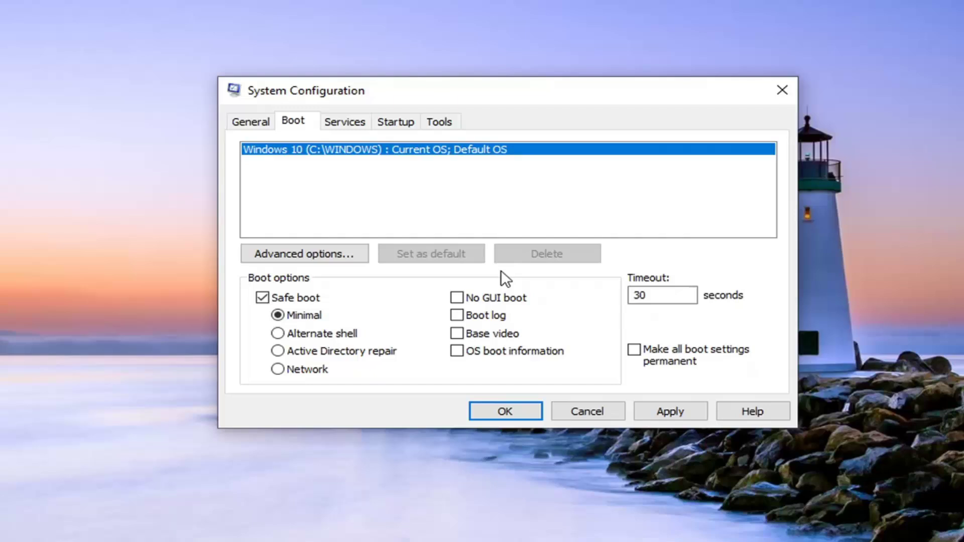
left_click(659, 408)
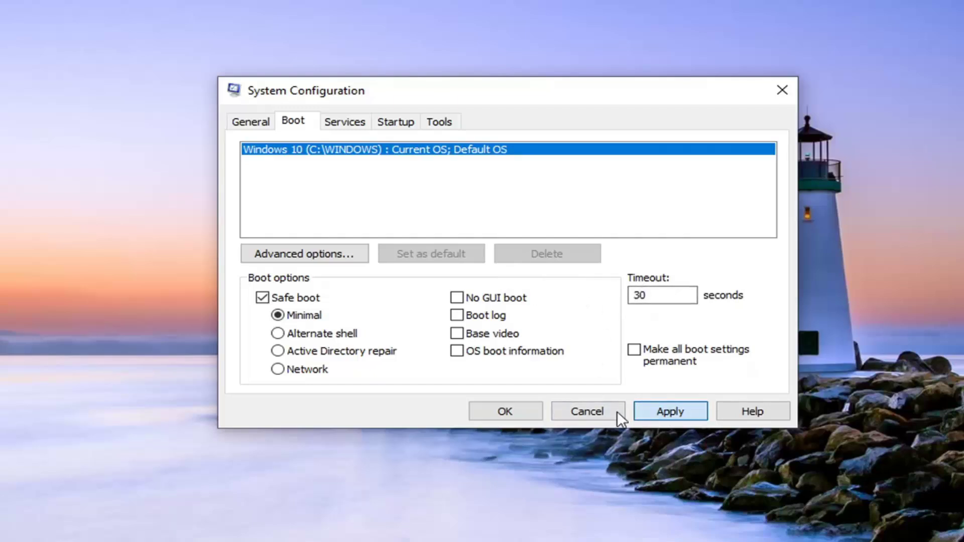
left_click(509, 411)
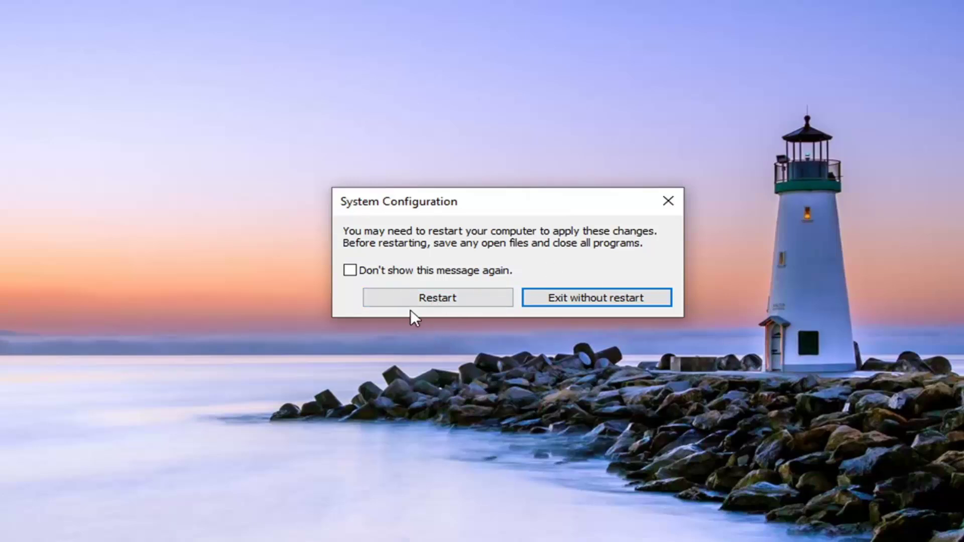
left_click(425, 297)
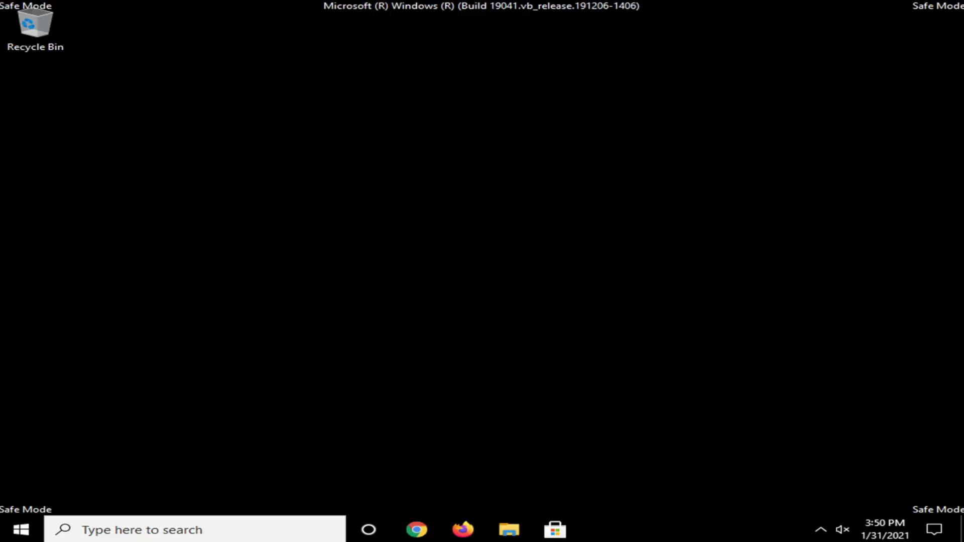
- Open Advanced system settings from the System page in Control Panel
left_click(21, 530)
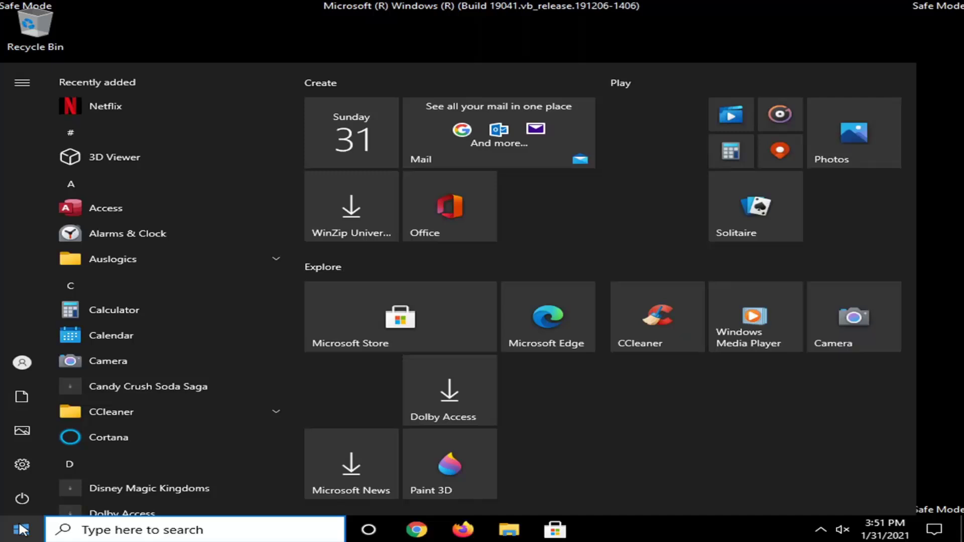
type("control panel")
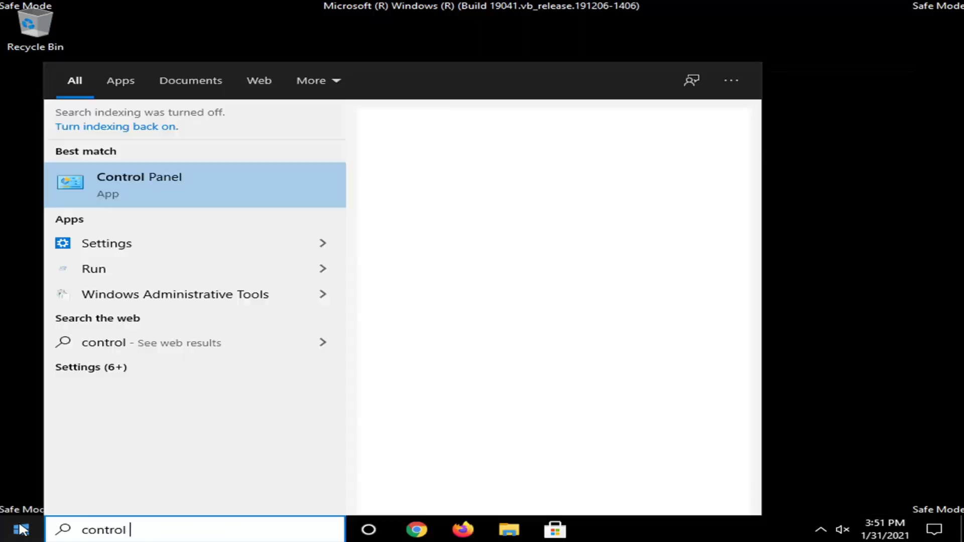
left_click(192, 182)
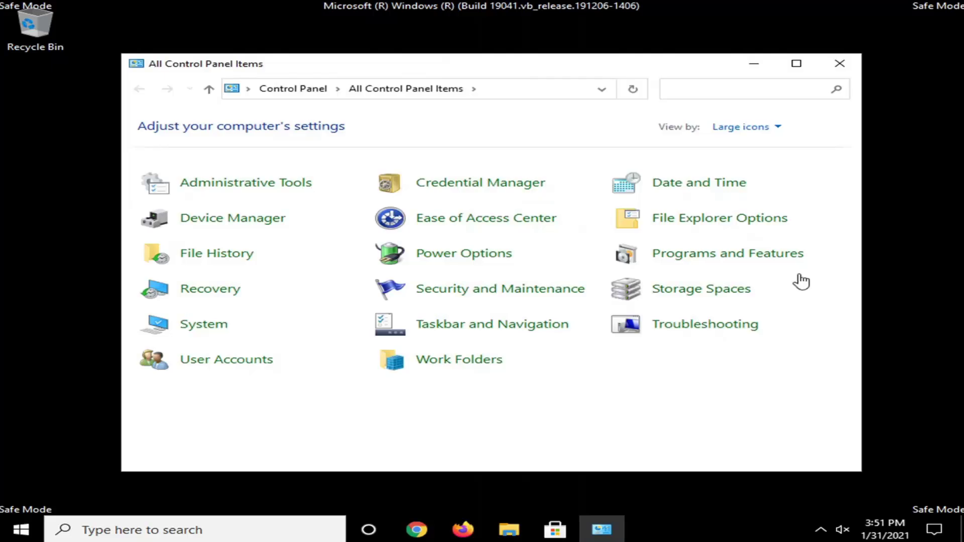
left_click(202, 327)
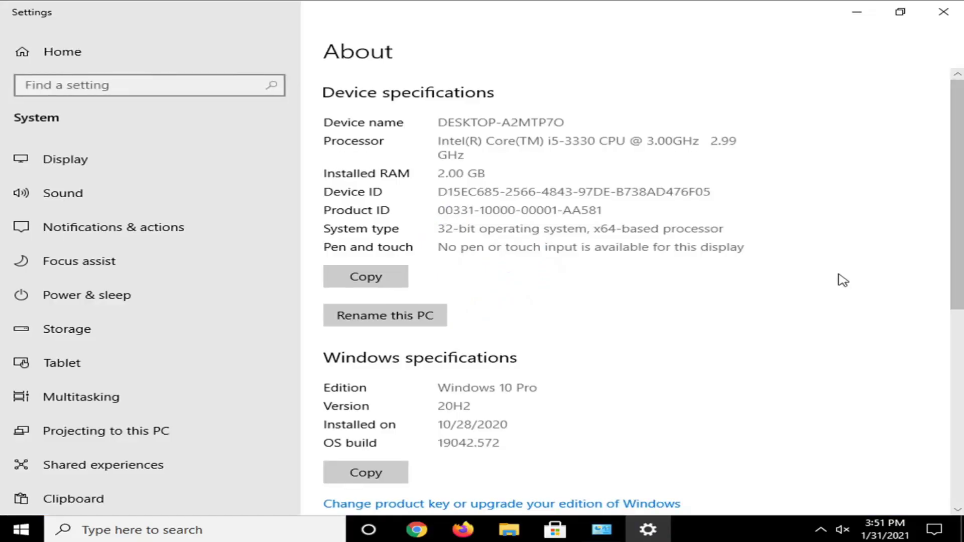
scroll(631, 275, "down", 3)
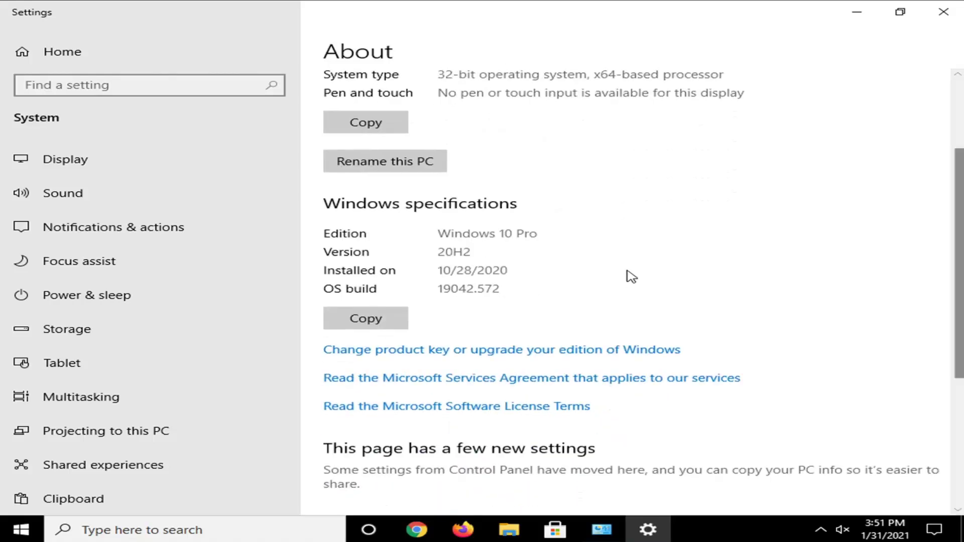
scroll(632, 276, "down", 3)
scroll(628, 274, "down", 3)
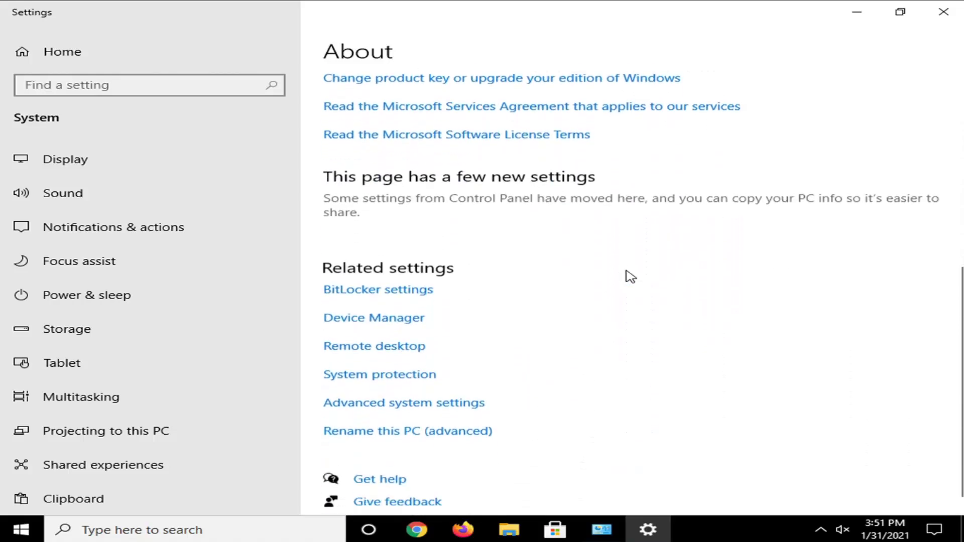
left_click(361, 397)
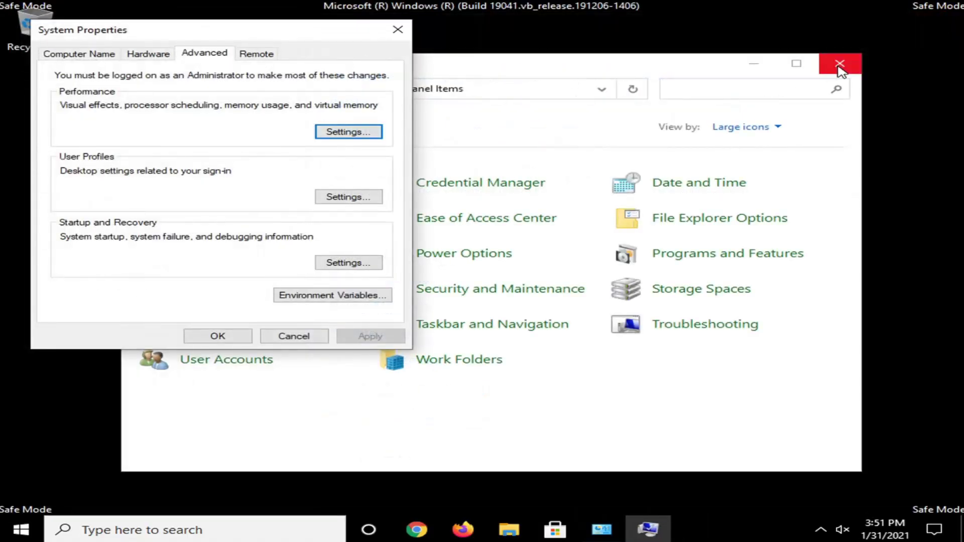
- Close Control Panel, centre System Properties, and begin a new system variable under Environment Variables
left_click(840, 64)
left_click_drag(222, 37, 470, 75)
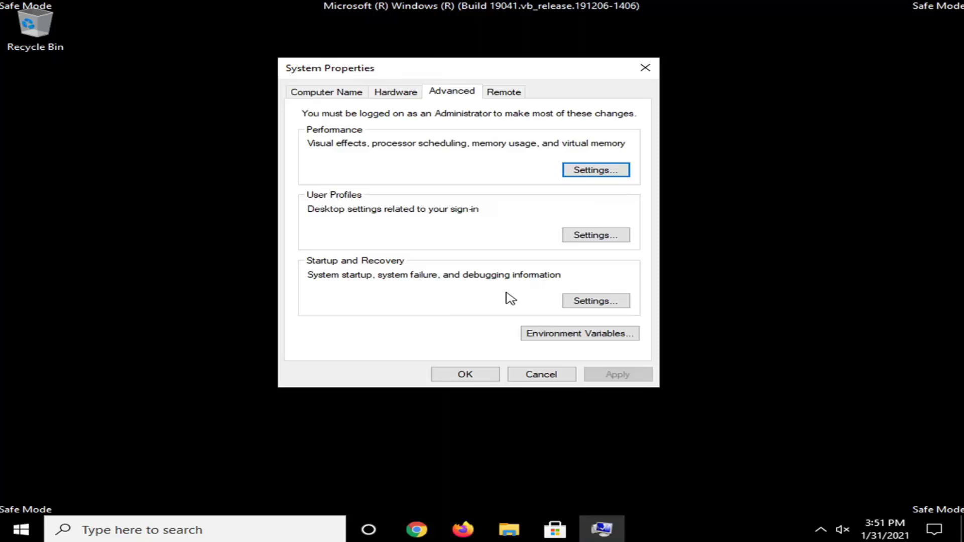
left_click(555, 335)
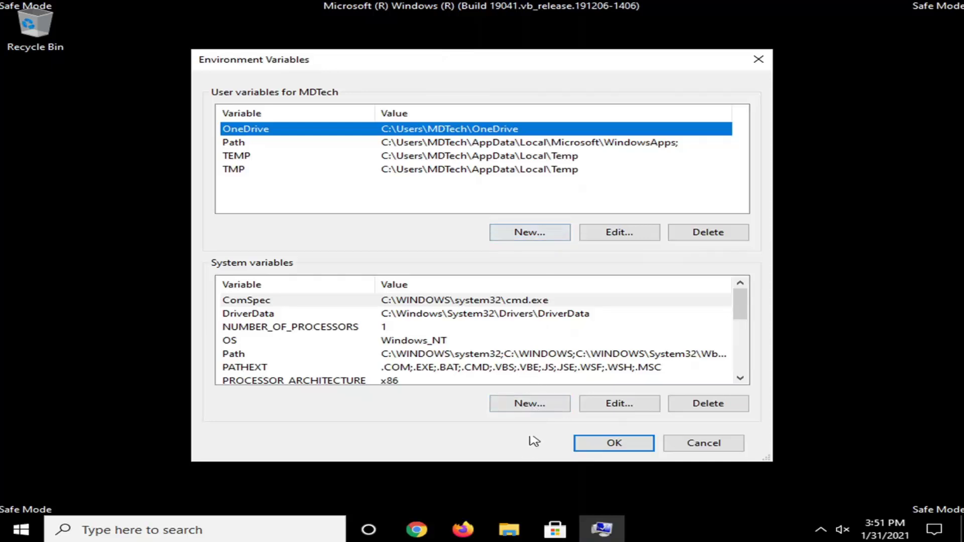
left_click(531, 403)
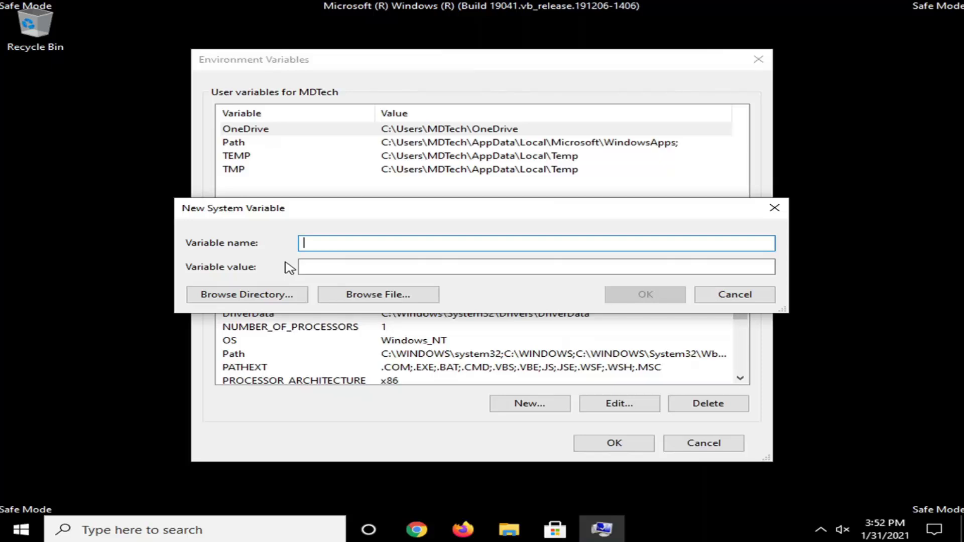
- Create the system variable Windir with the value C:\Windows
type("Windir")
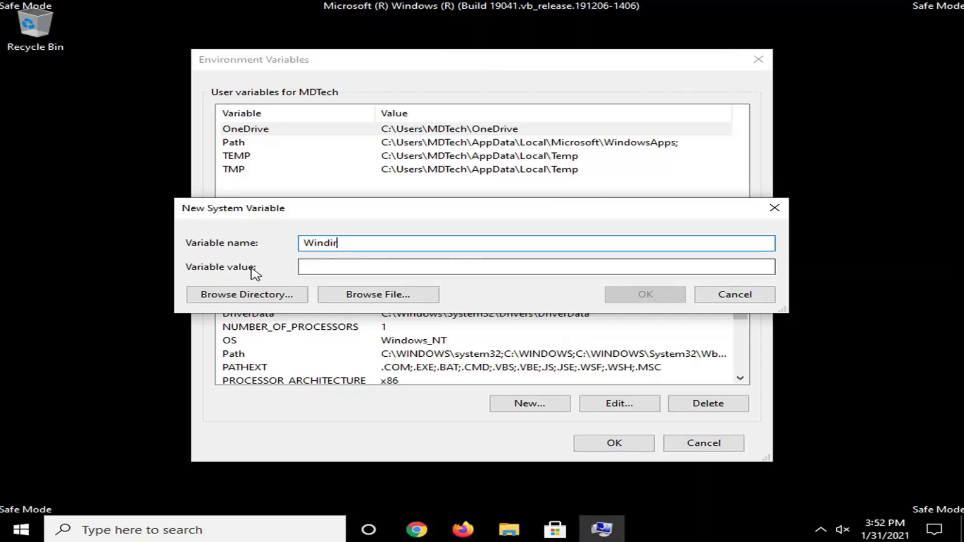
left_click(332, 270)
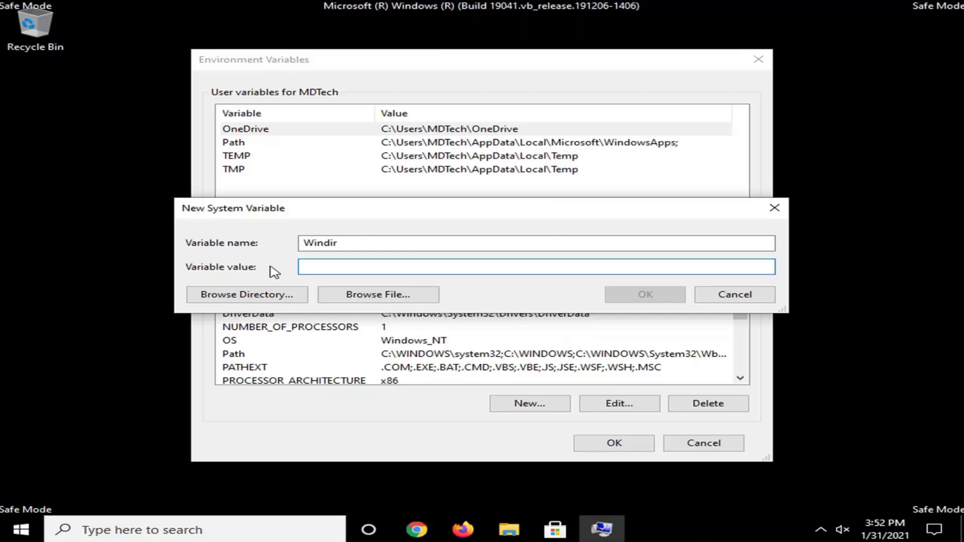
type("C")
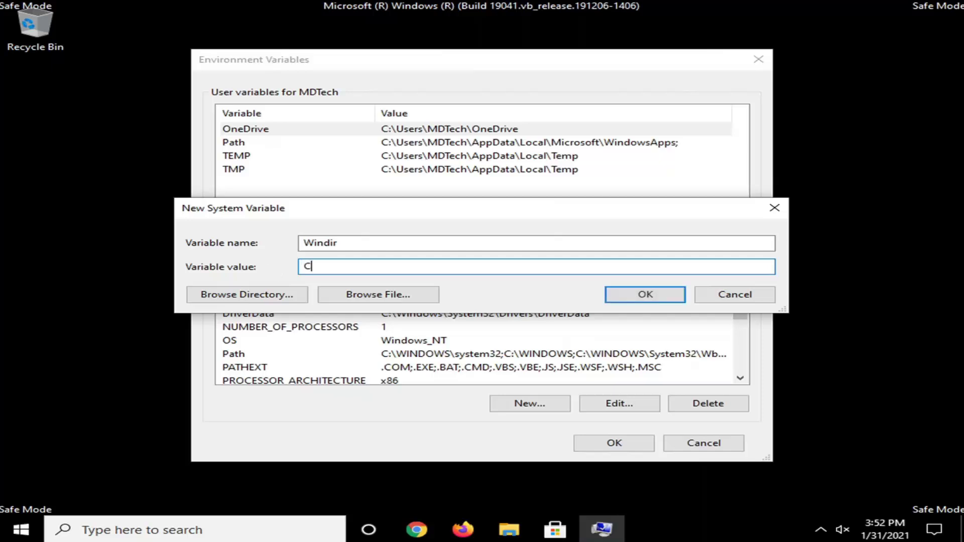
type(":\\wi")
key("BackSpace")
key("BackSpace")
type("Window")
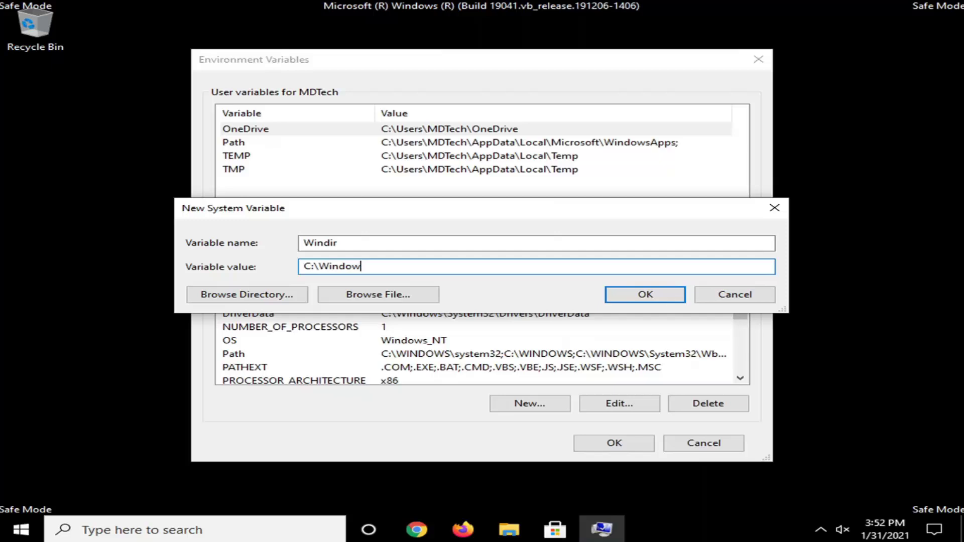
type("s")
left_click(647, 298)
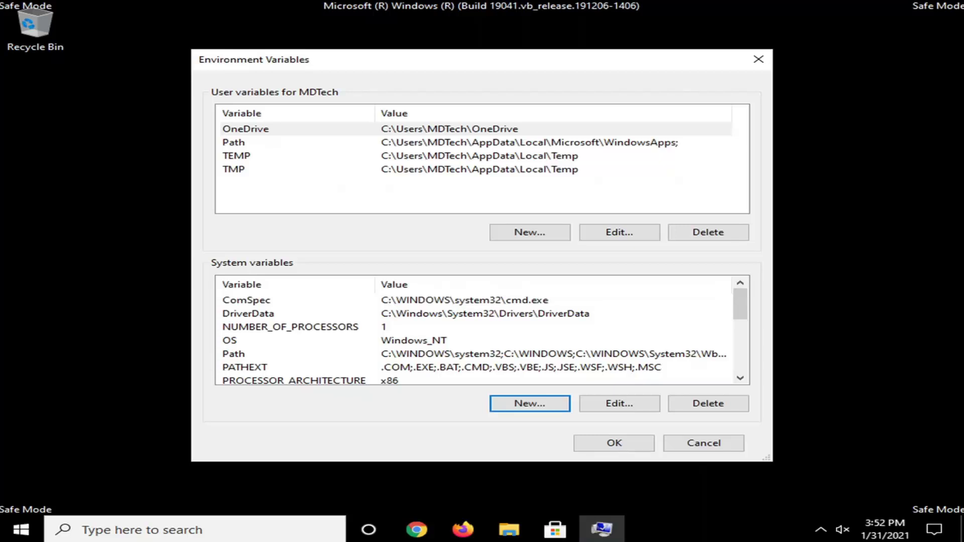
- Save the environment variables, then clear Safe boot in msconfig's Boot tab and apply it
left_click(614, 445)
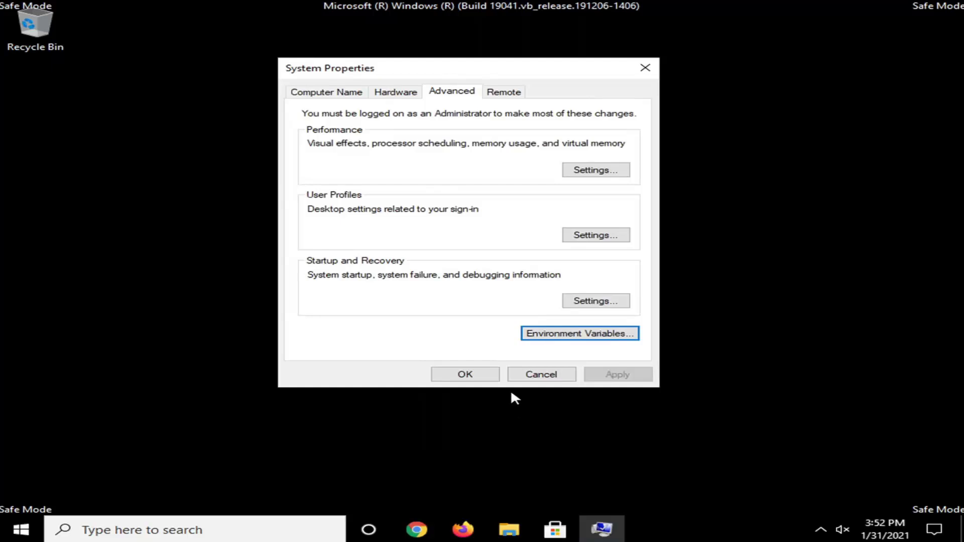
left_click(464, 375)
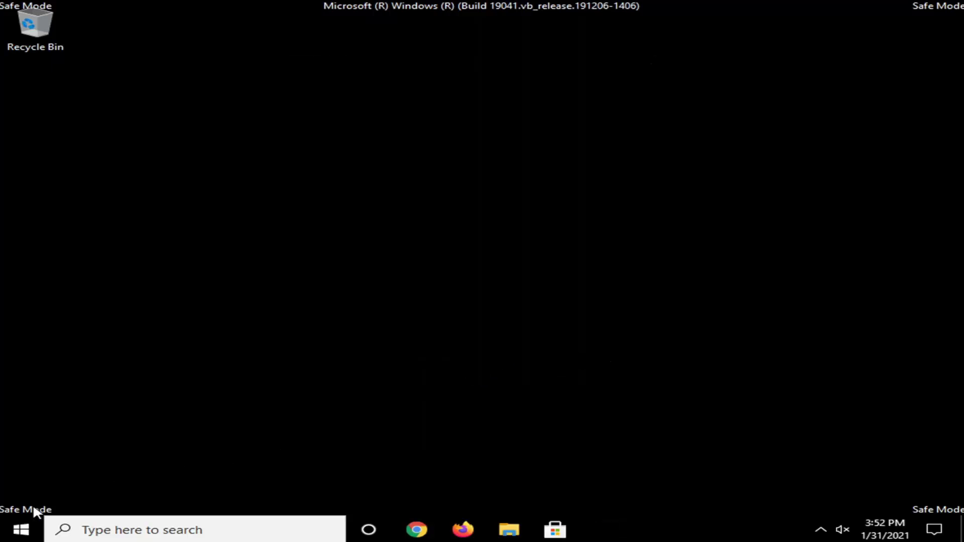
left_click(24, 517)
type("ms")
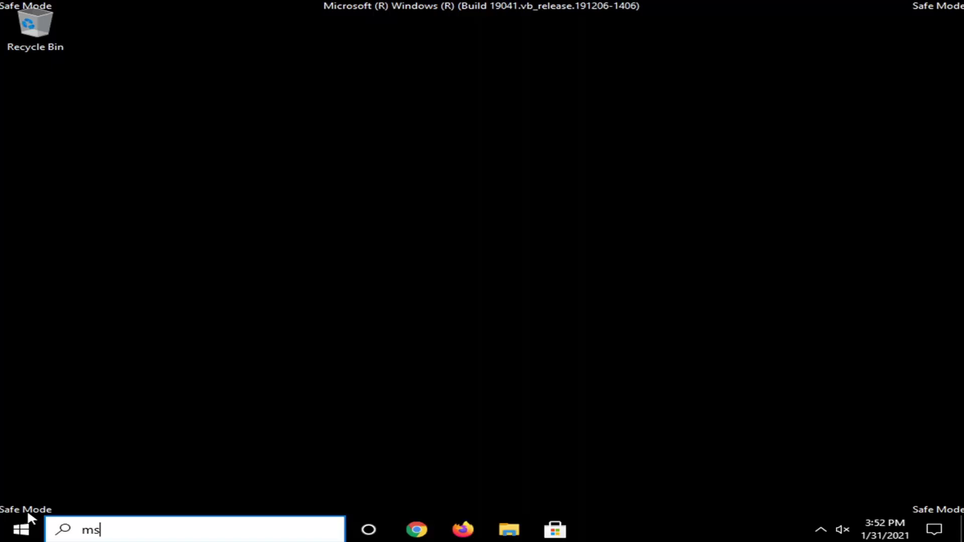
type("config")
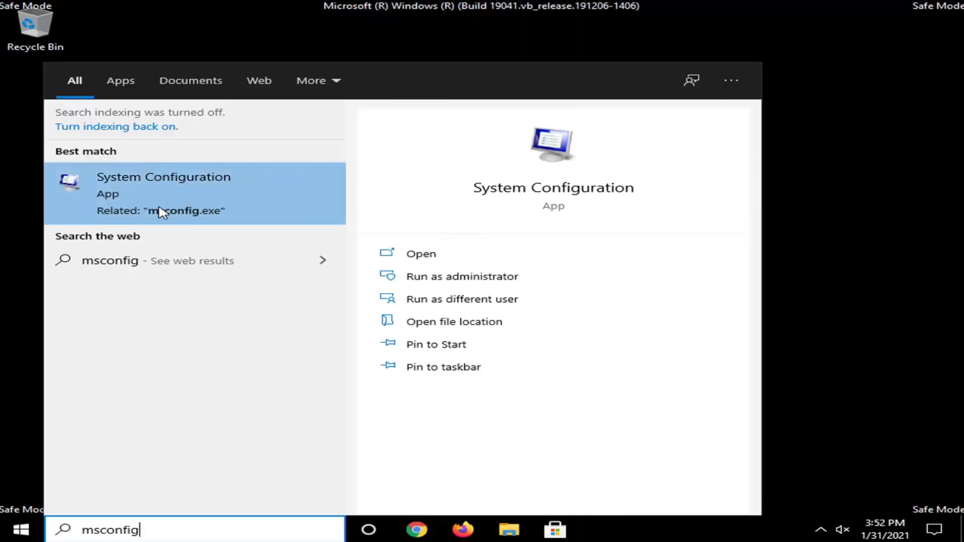
left_click(207, 197)
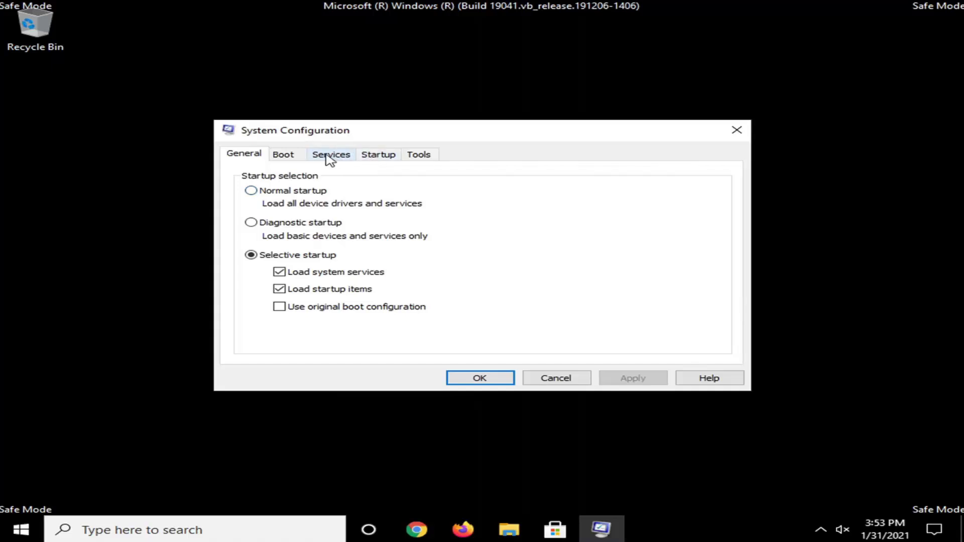
left_click(271, 156)
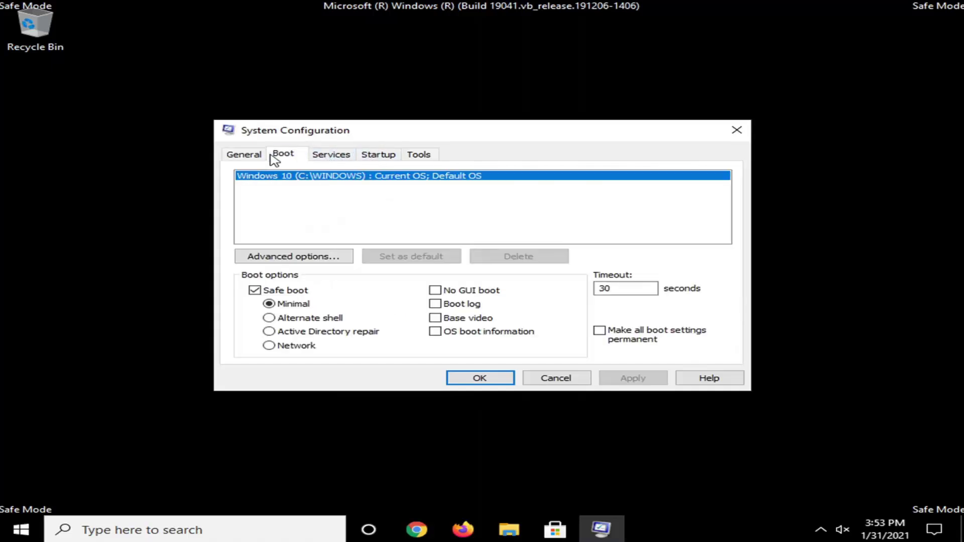
left_click(254, 292)
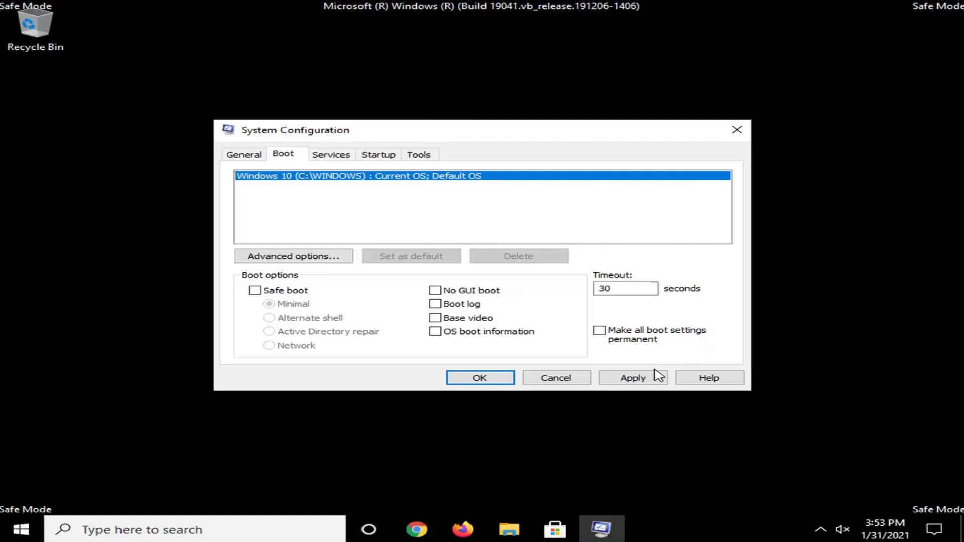
left_click(640, 382)
left_click(482, 378)
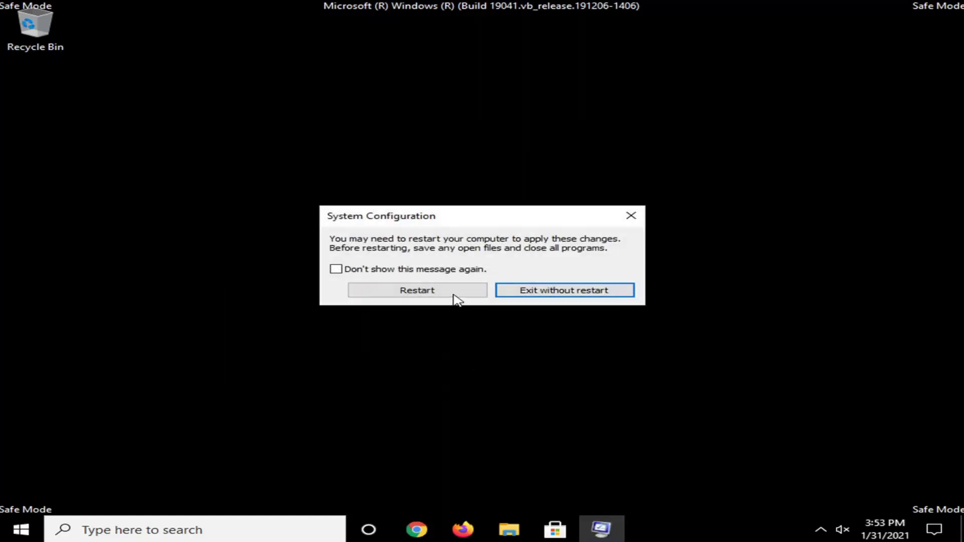
- Accept the restart prompt so Windows reboots to normal startup
left_click(440, 295)
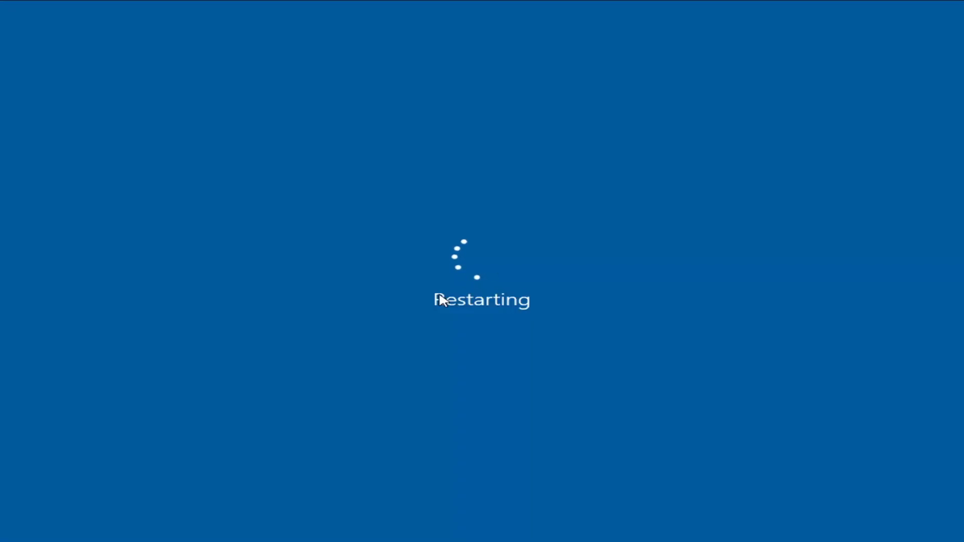